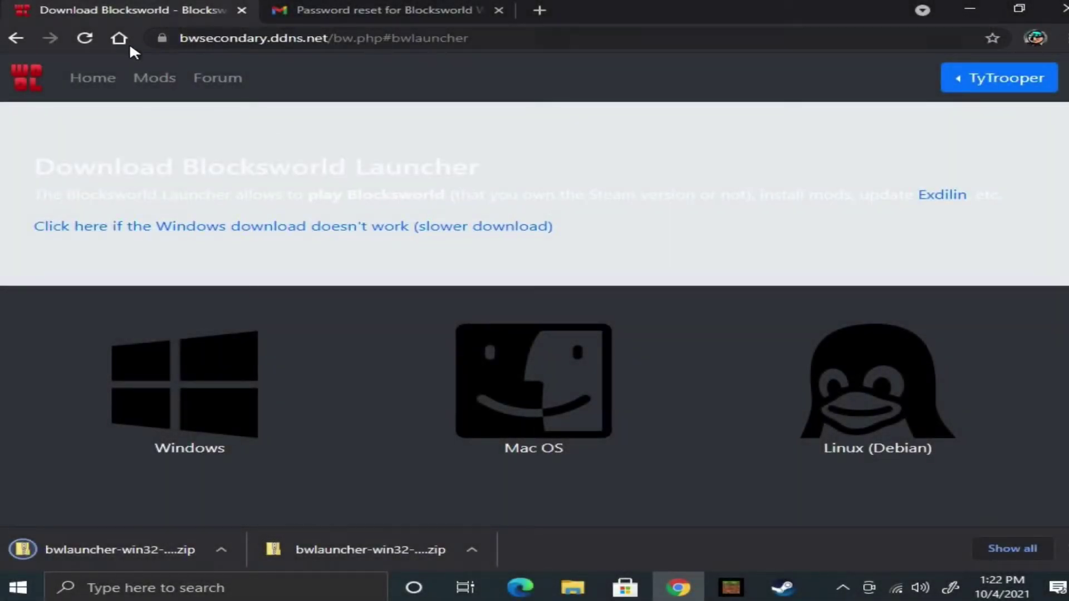
Go from the site's home page to the Blocksworld Launcher download page and start the slower alternative Windows download
click(100, 77)
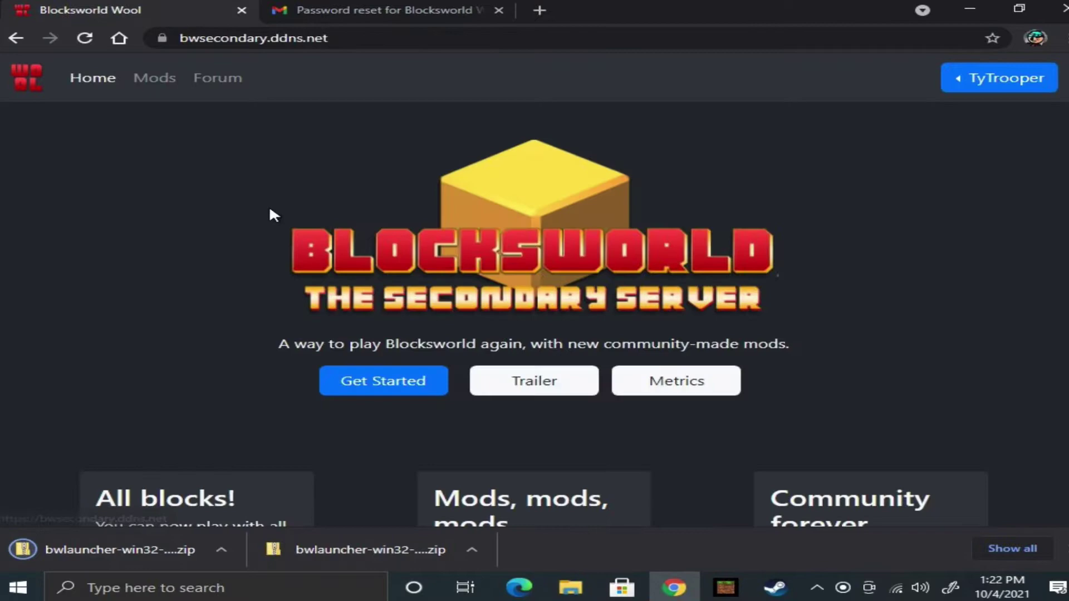
scroll(269, 205, down, 2)
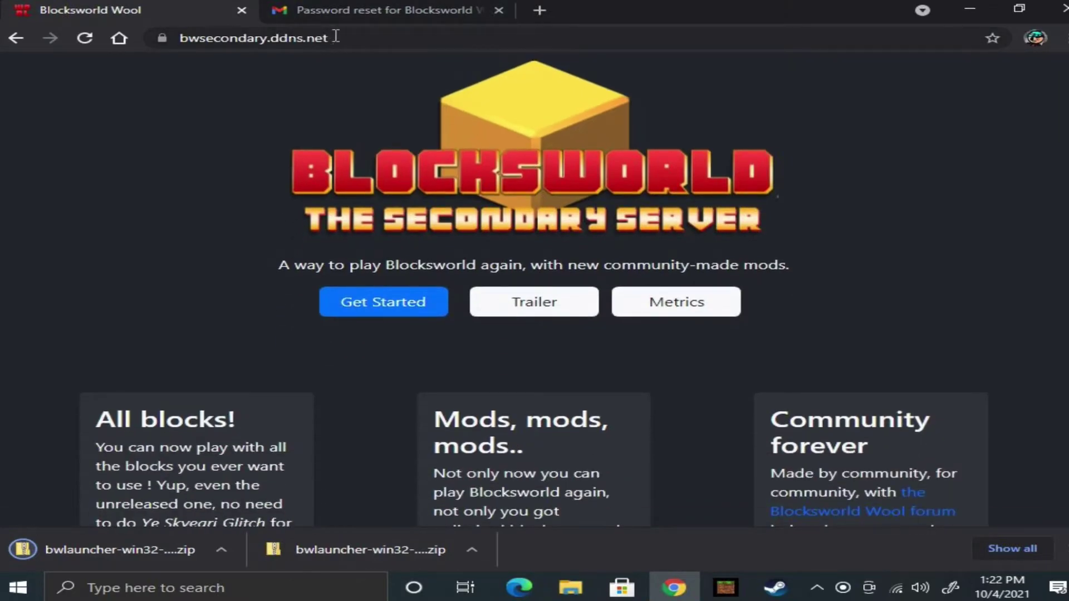
scroll(206, 165, down, 12)
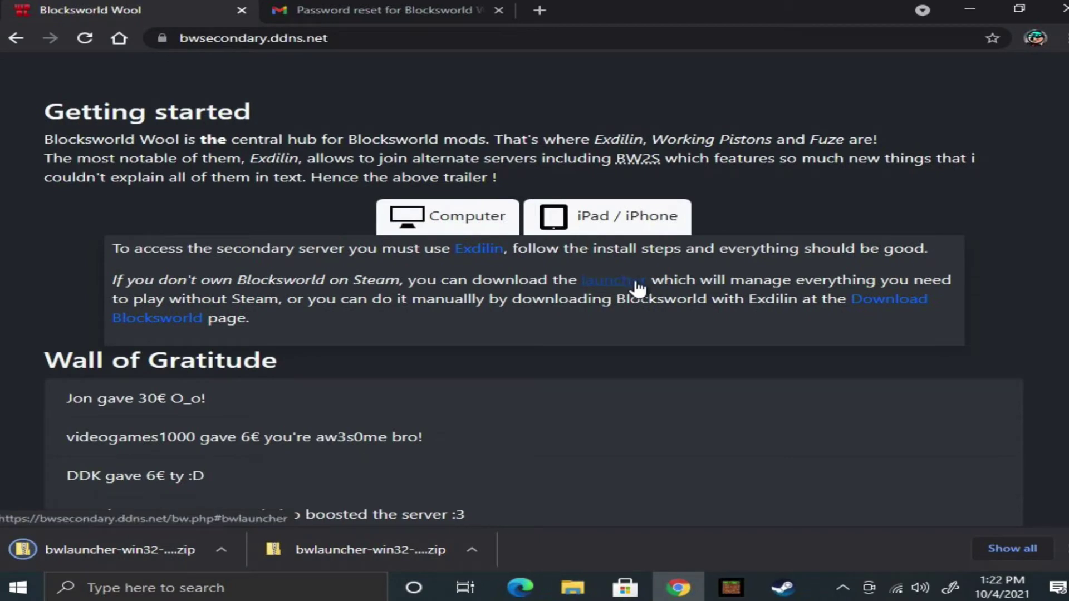
click(637, 284)
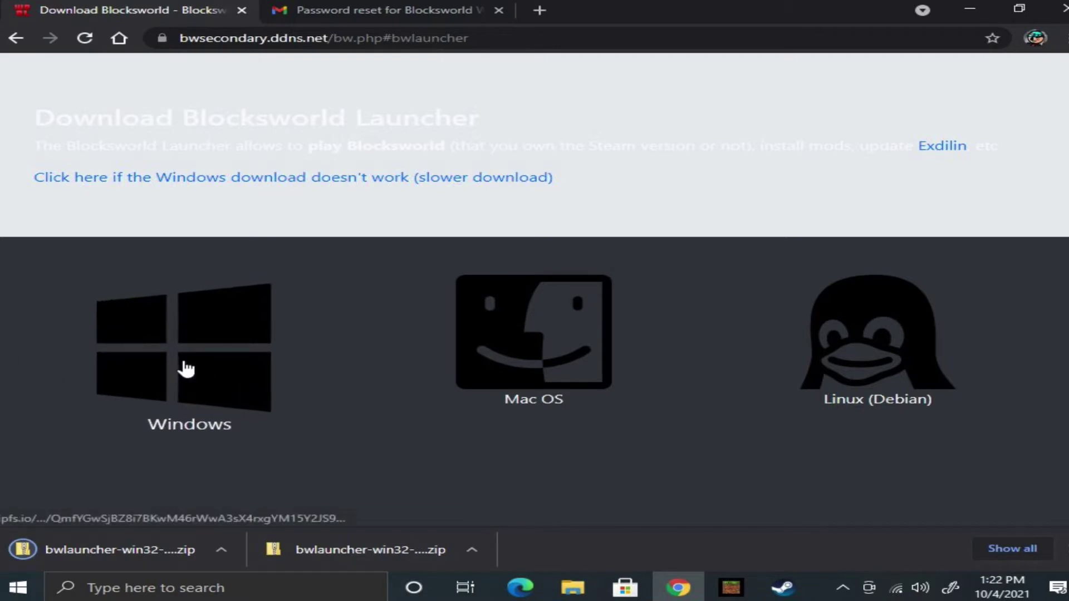
click(452, 181)
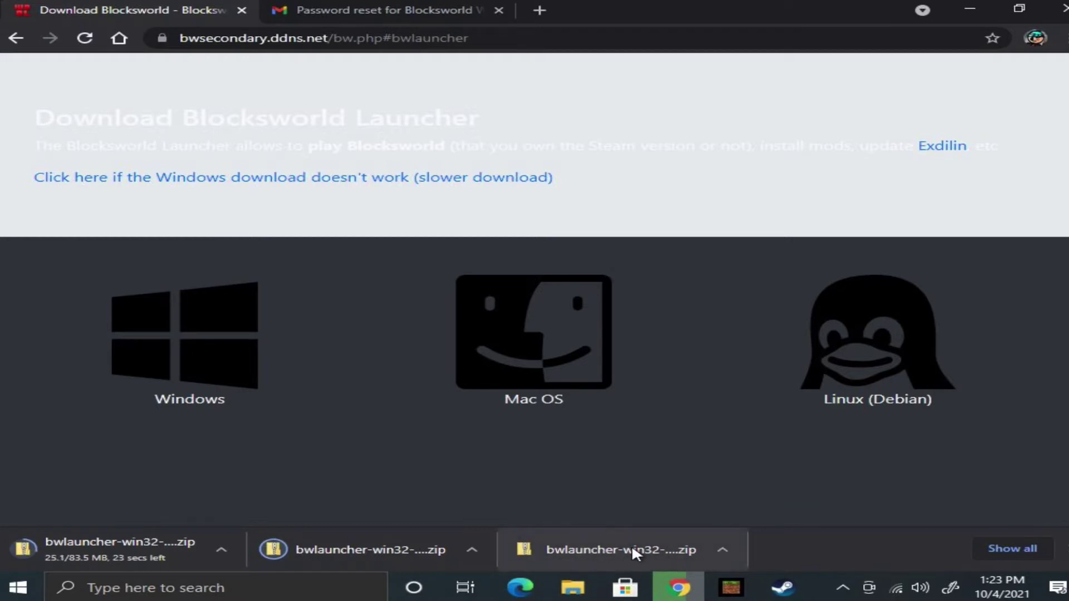
Show the downloaded bwlauncher-win32-x64.zip in its folder and extract it to a bwlauncher-win32-x64 folder in Downloads
click(724, 546)
click(774, 495)
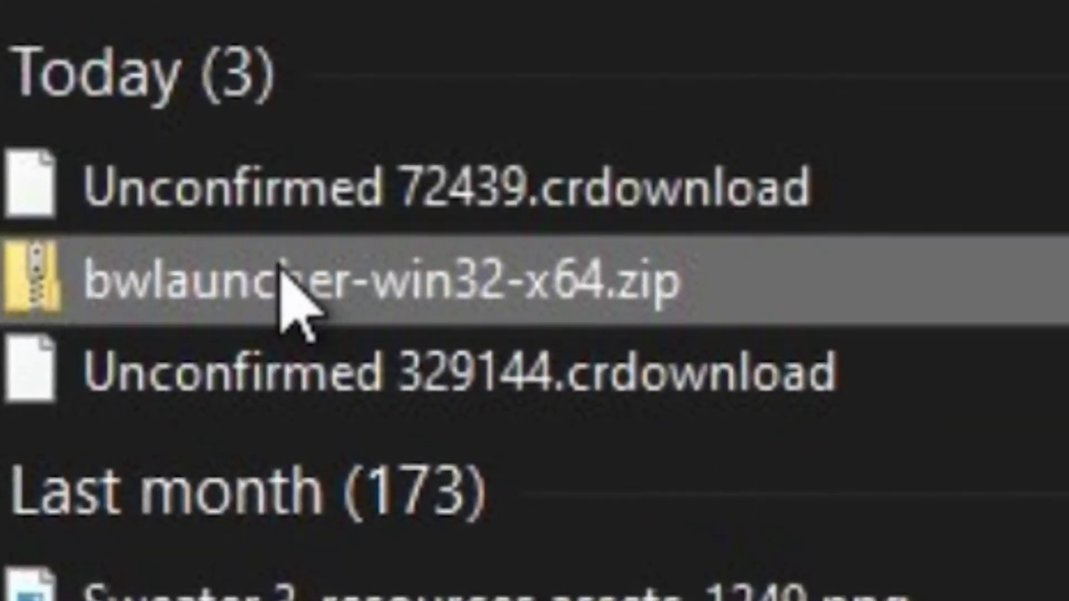
double_click(280, 268)
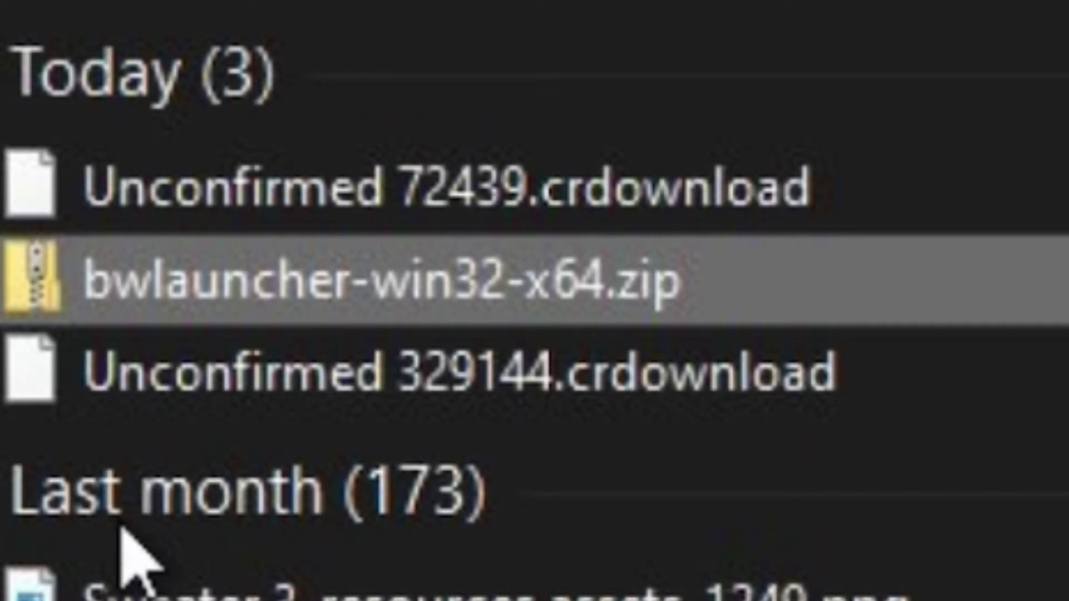
right_click(346, 230)
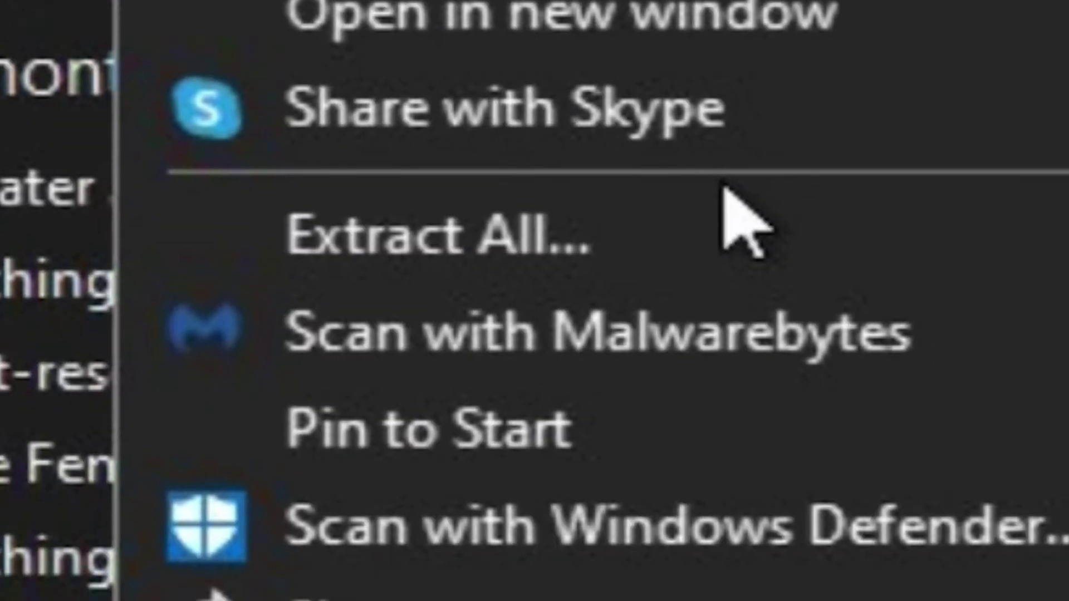
click(725, 193)
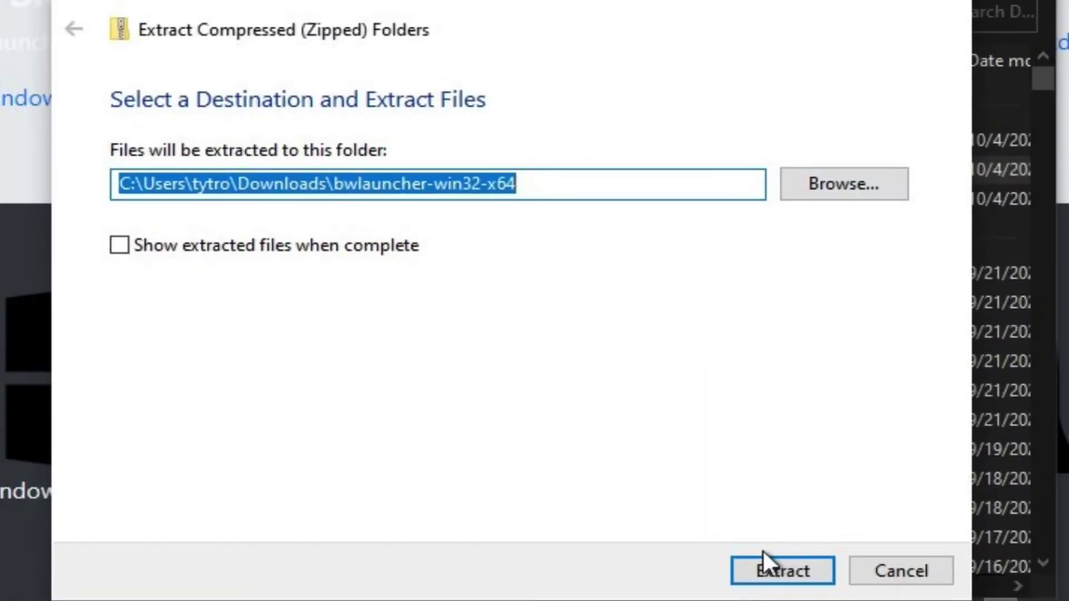
click(747, 558)
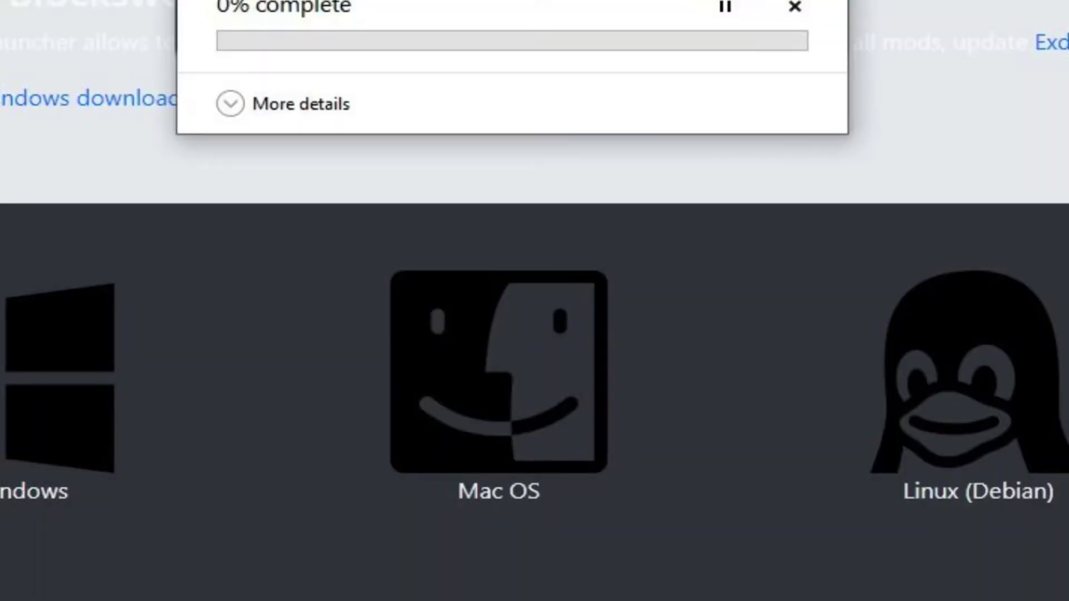
Close the browser window with the Blocksworld download page, exiting despite the downloads still in progress
mouse_move(701, 598)
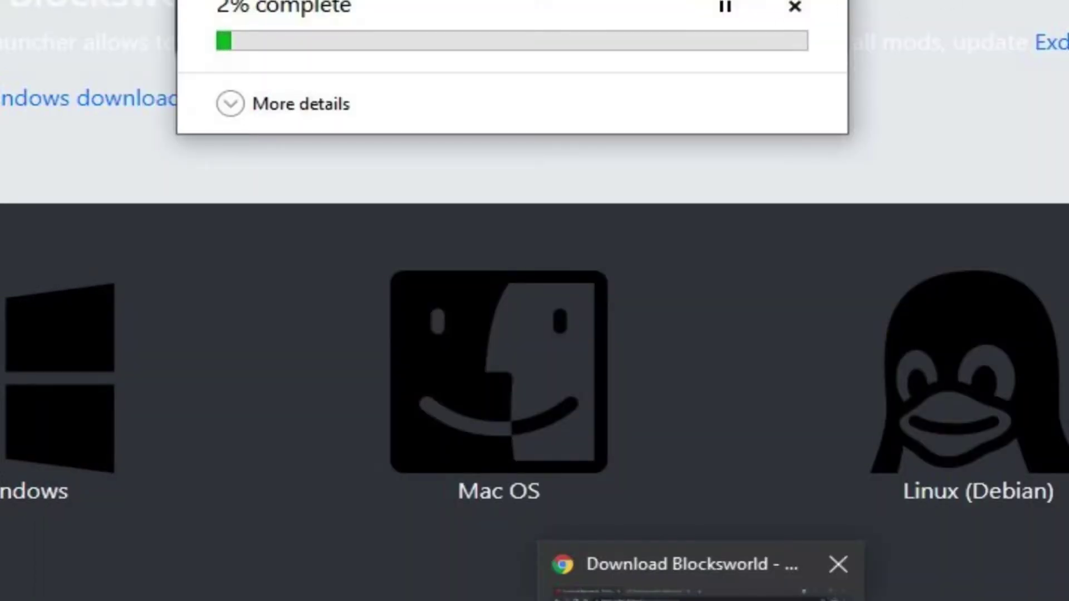
click(838, 565)
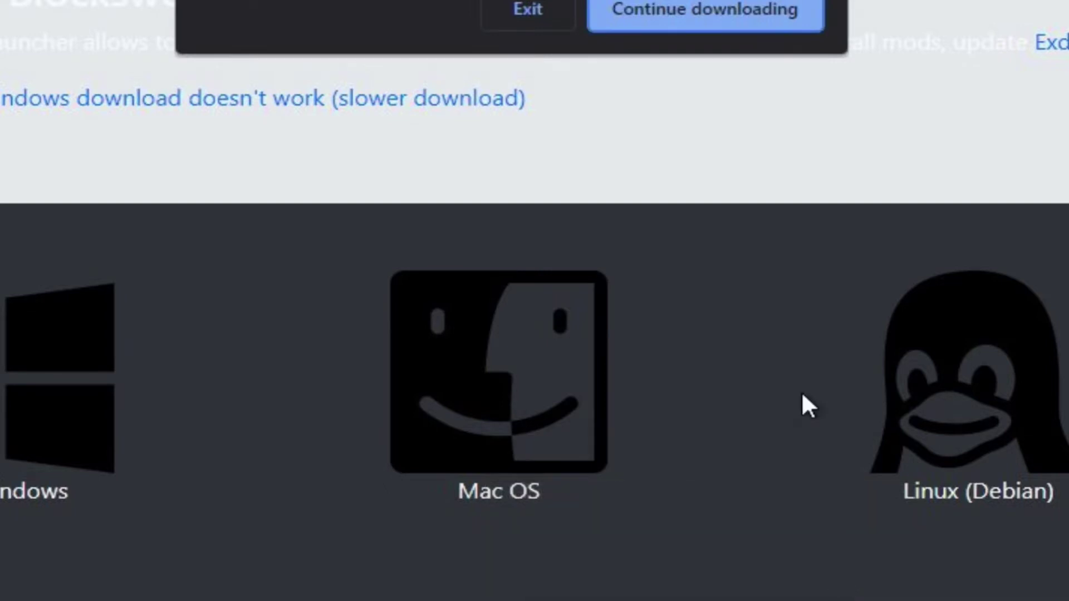
click(507, 9)
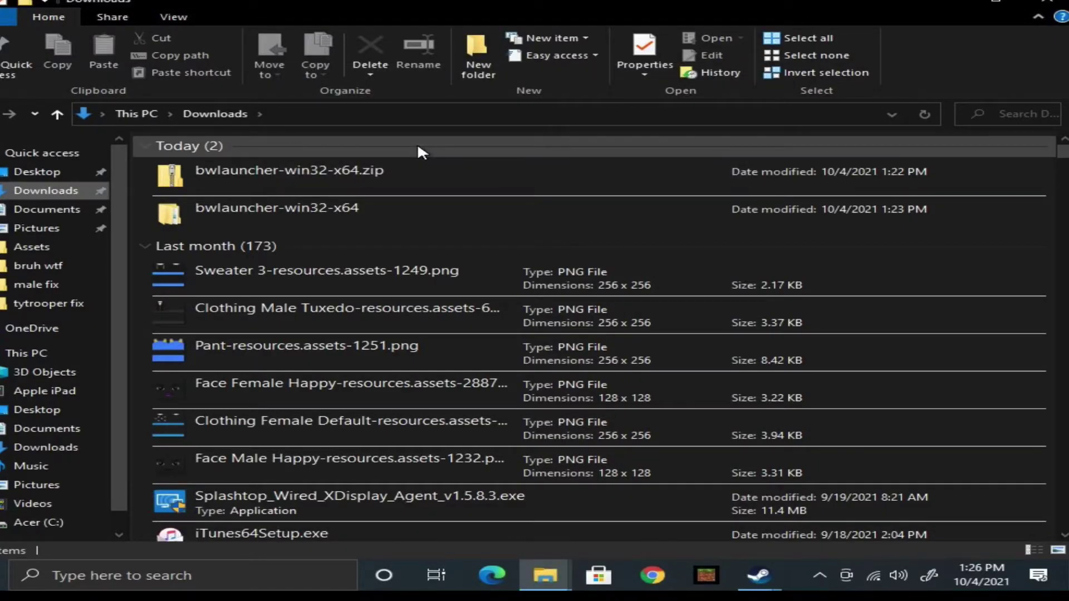
Open the extracted bwlauncher-win32-x64 folder in Downloads and the folder of the same name inside it
click(448, 207)
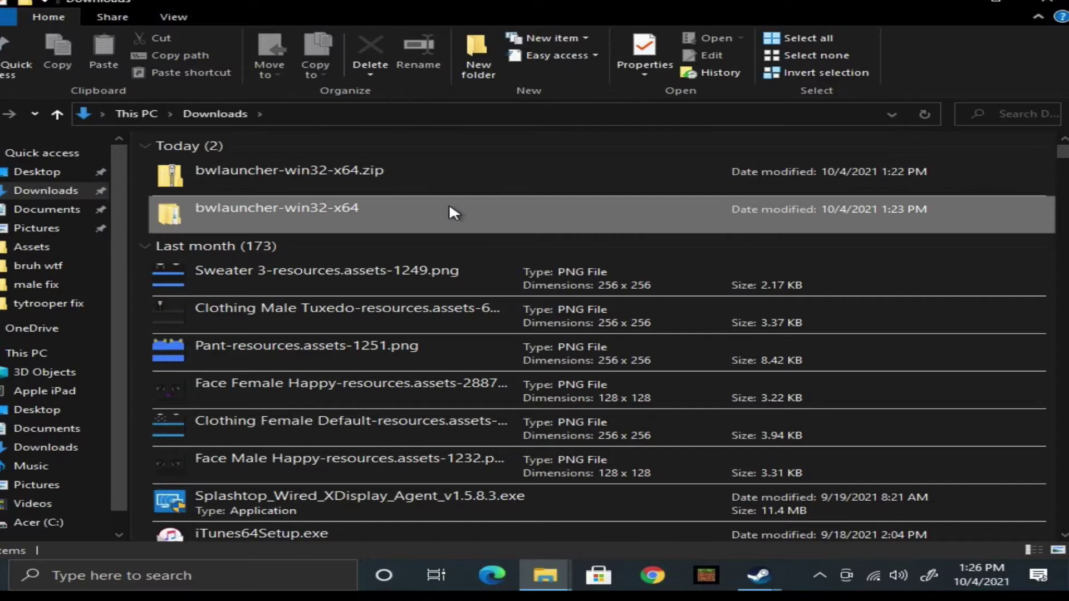
key(F2)
key(Return)
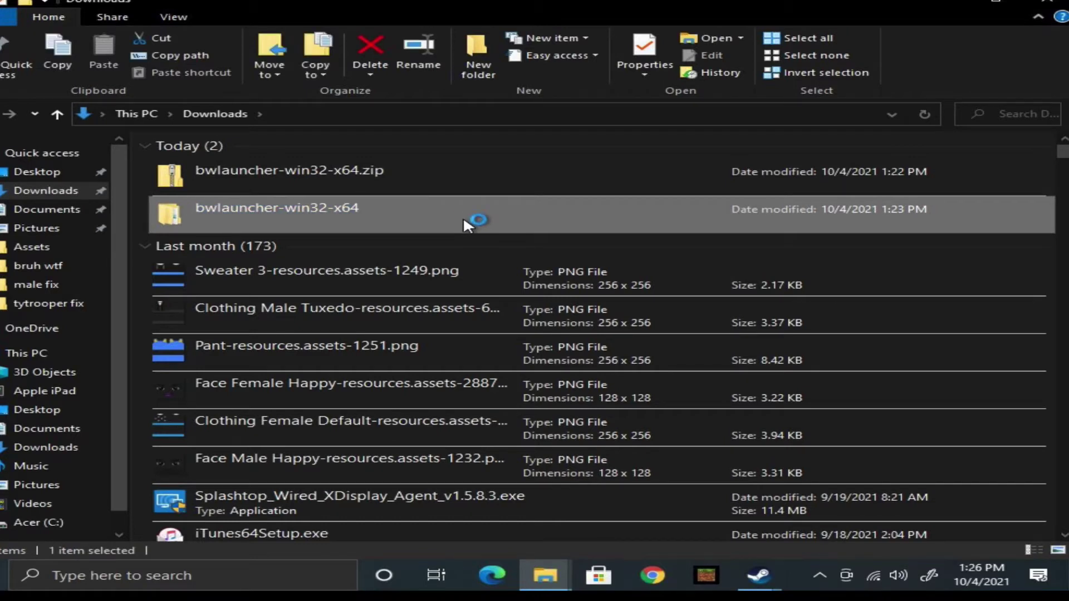
key(Return)
double_click(289, 164)
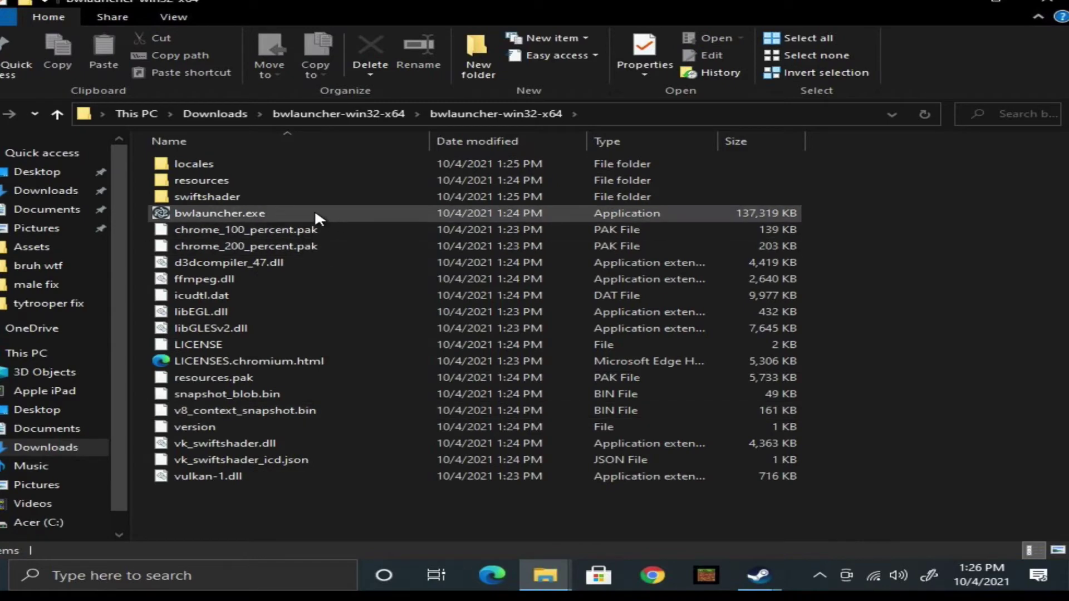
Create a shortcut to bwlauncher.exe in the extracted launcher folder
click(245, 213)
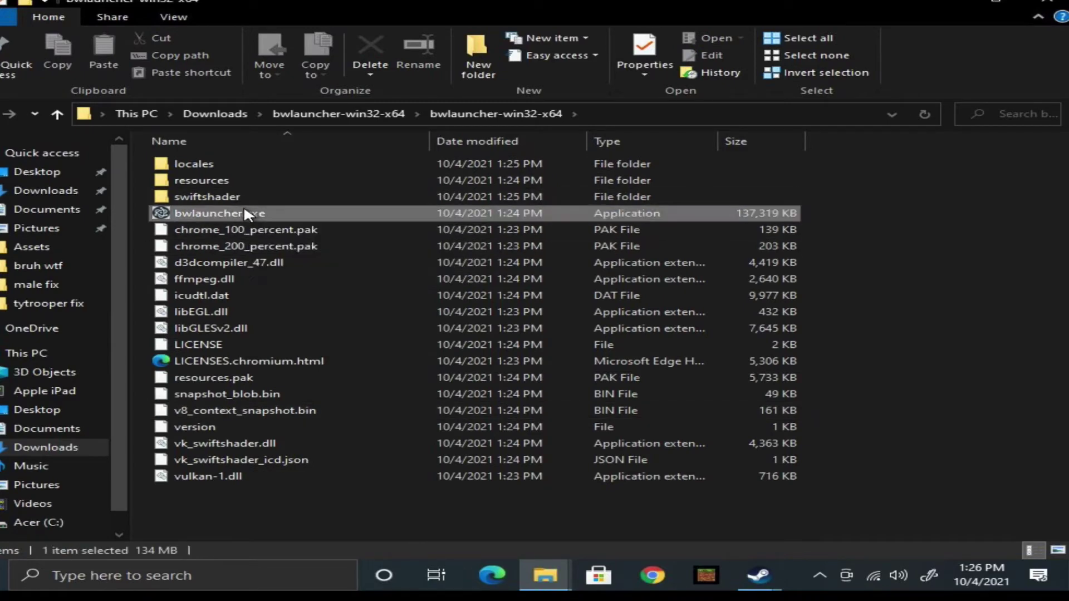
right_click(246, 214)
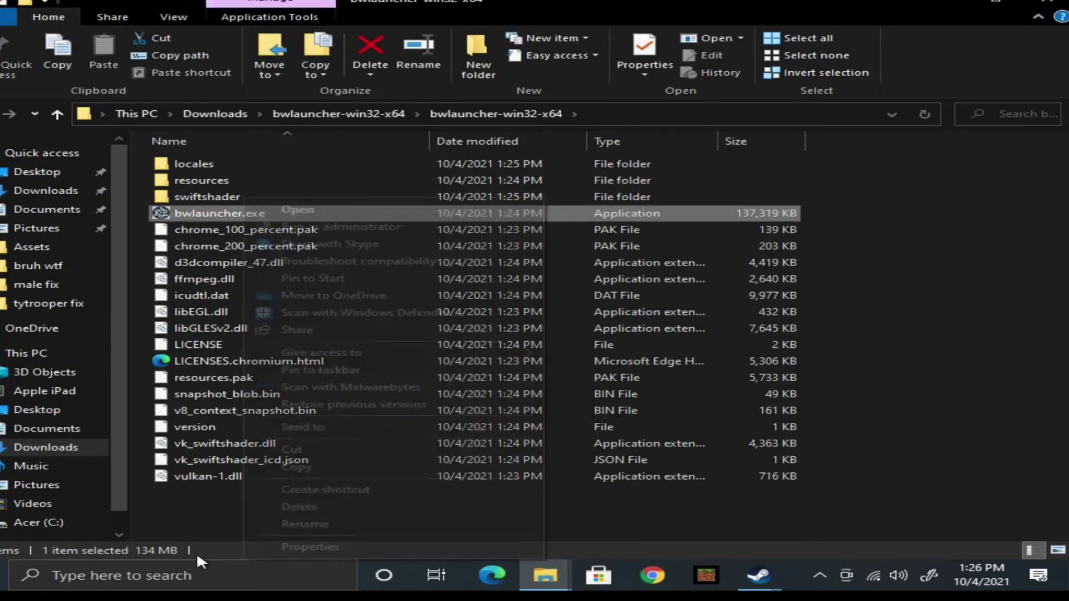
click(326, 489)
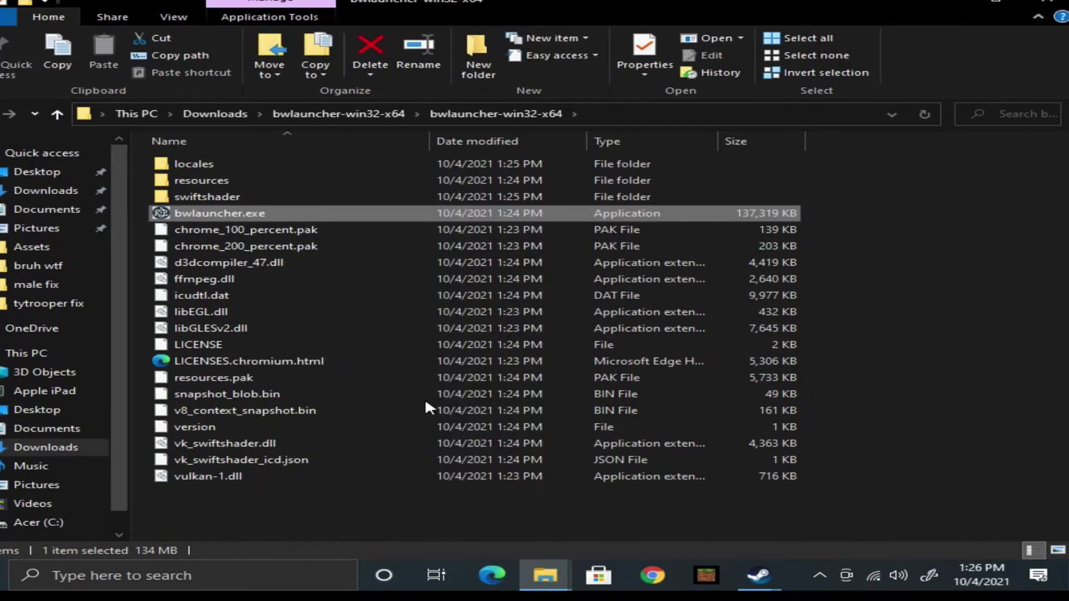
Close the Steam friends list window
mouse_move(767, 588)
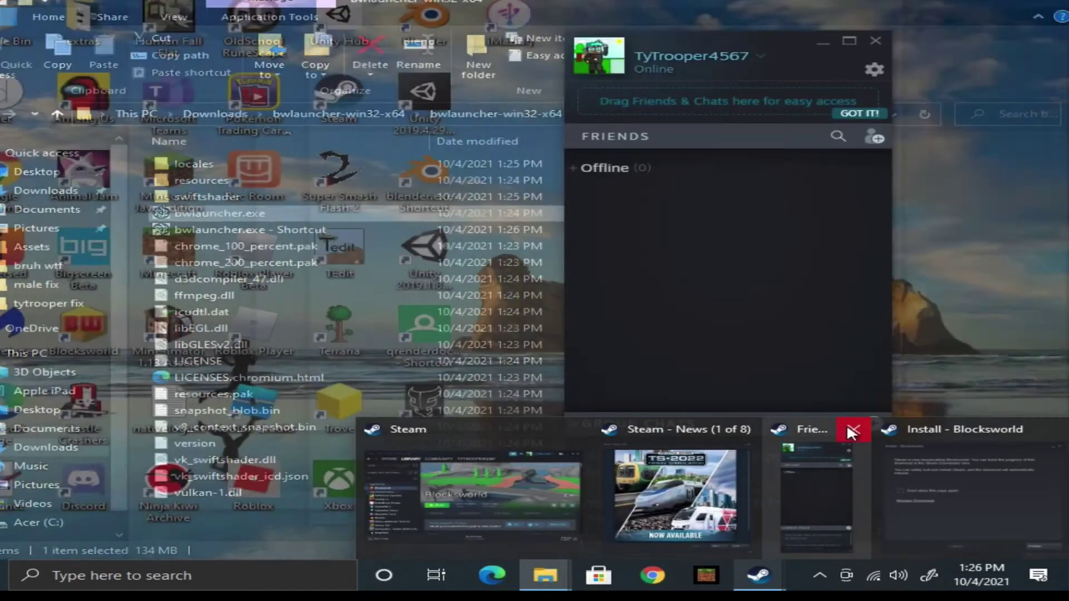
click(850, 432)
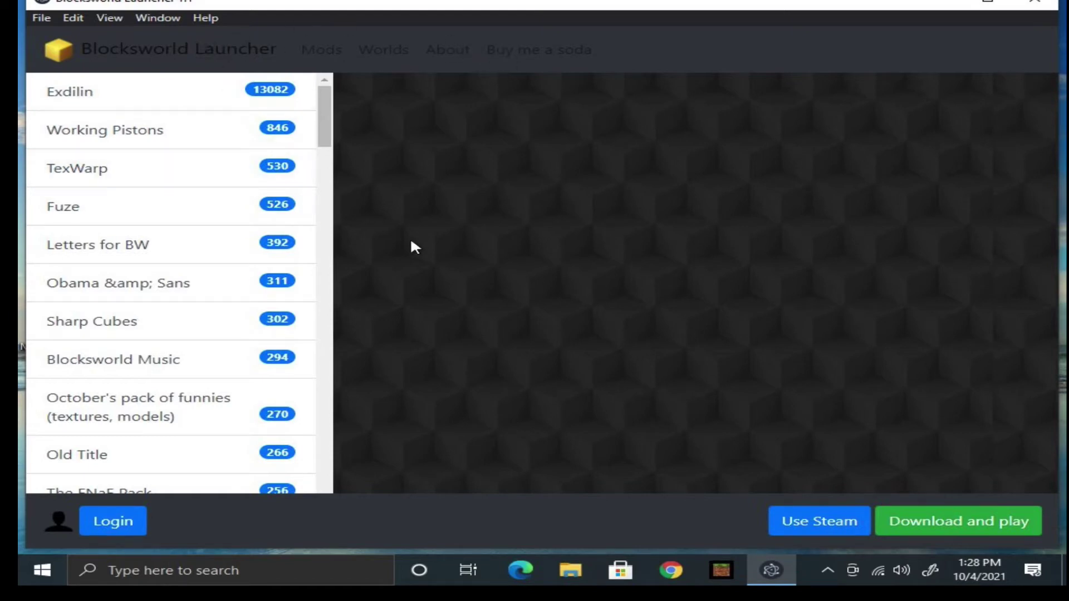
Browse the Blocksworld Launcher's mod list and open the Exdilin mod's page
scroll(202, 275, down, 10)
scroll(201, 273, up, 5)
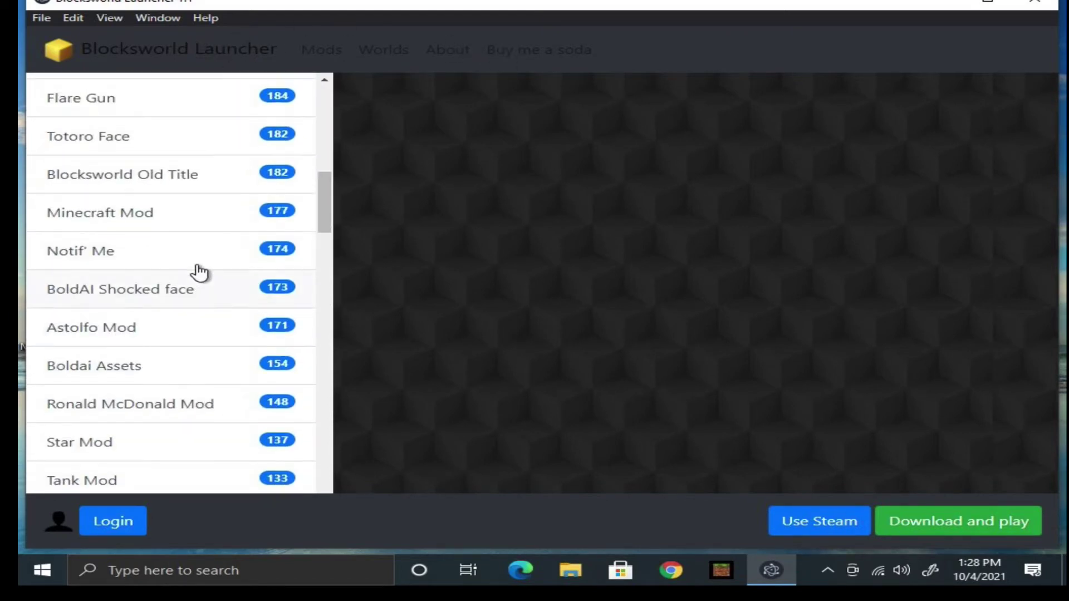
scroll(227, 127, up, 10)
click(223, 90)
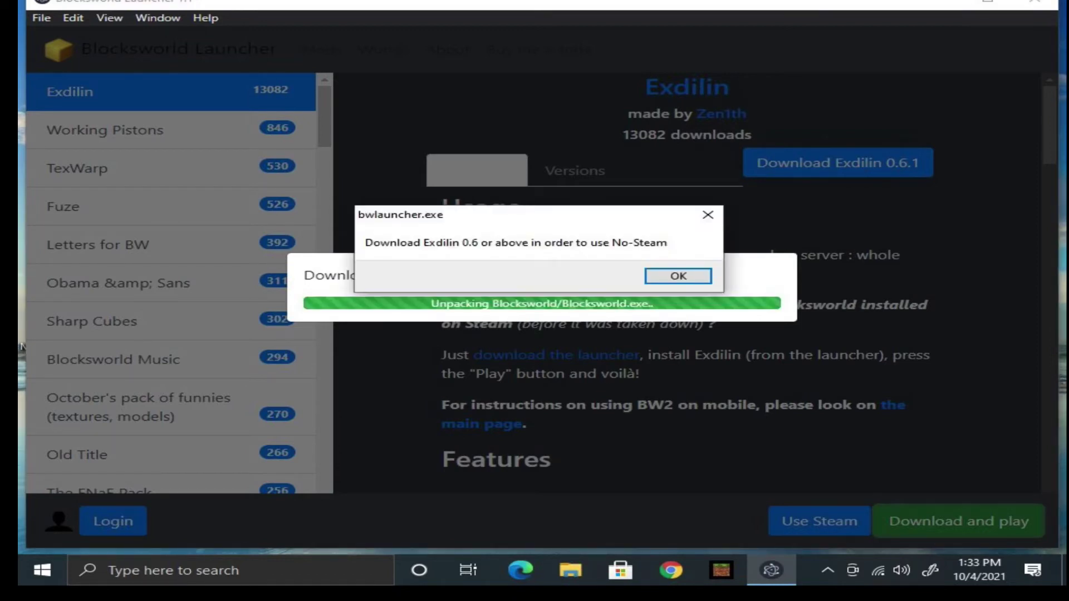
Dismiss the No-Steam notice, then try to download Exdilin 0.6.1 and close the error dialog
key(Return)
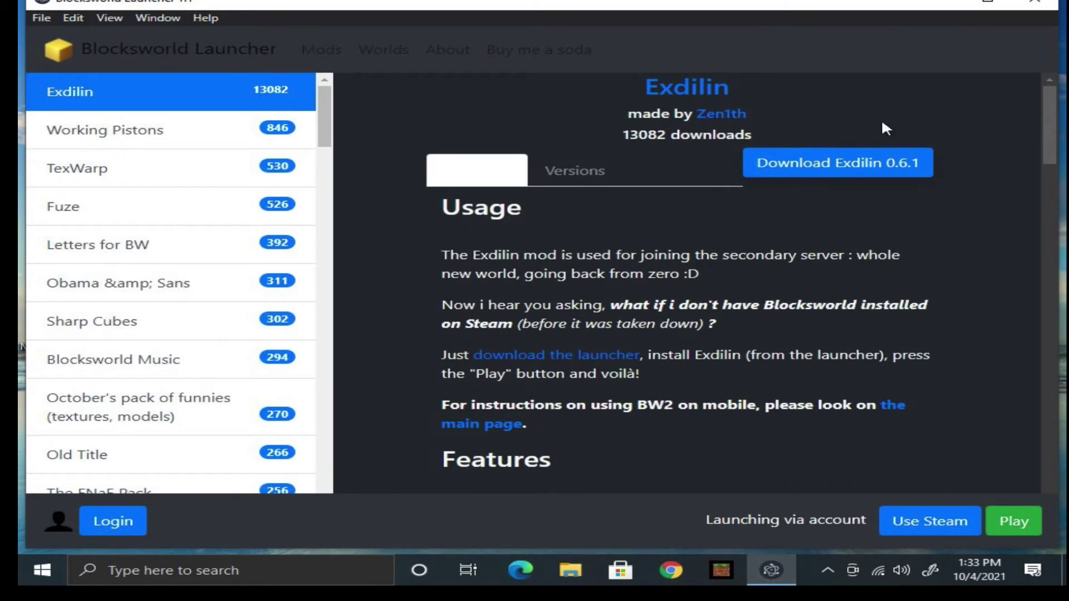
click(835, 167)
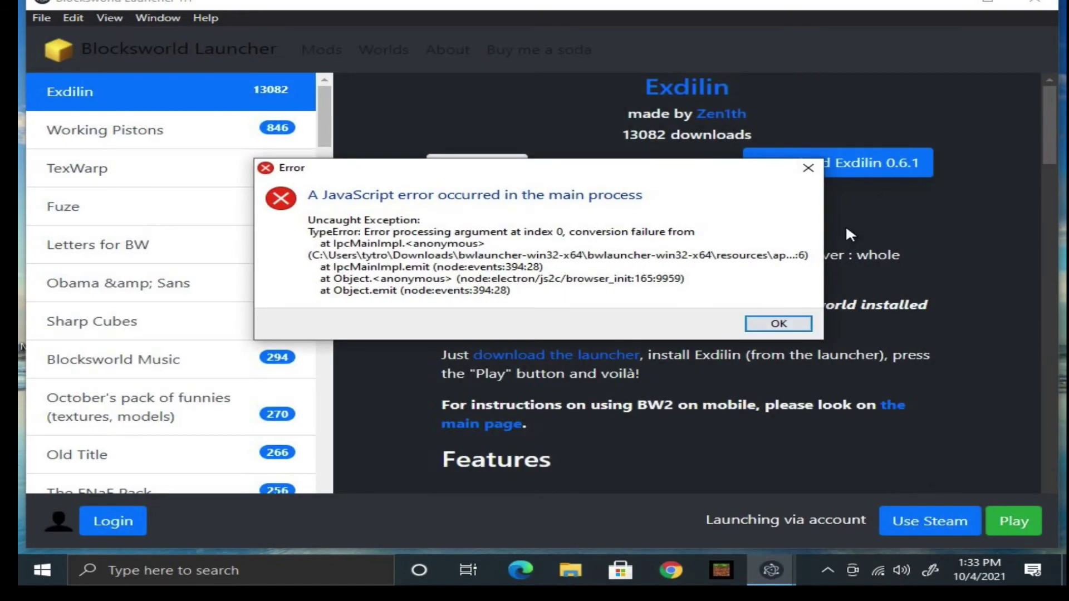
click(777, 329)
click(808, 168)
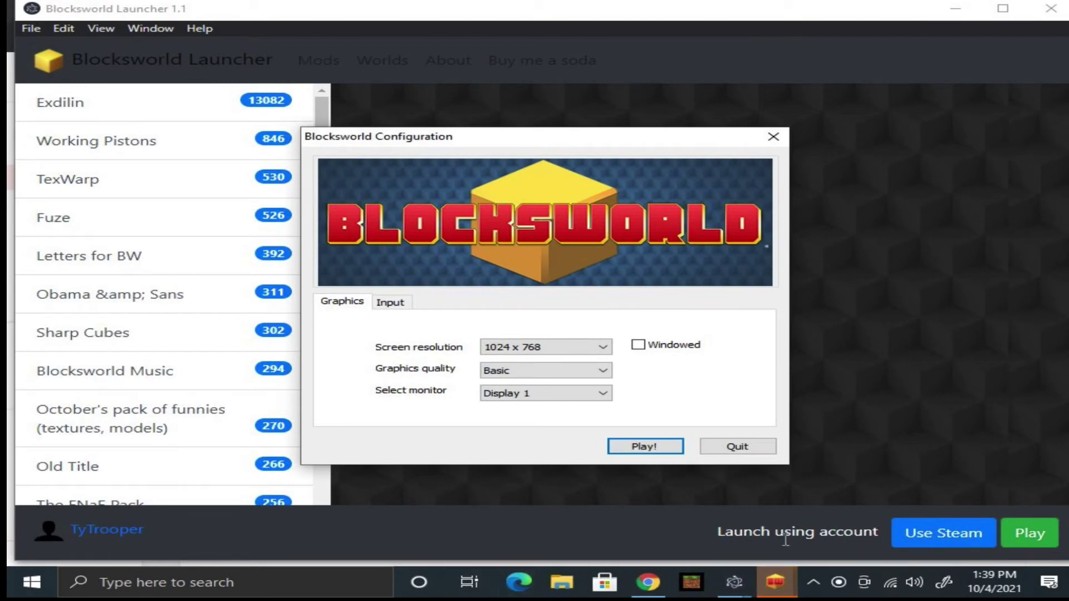
Close the duplicate Blocksworld Configuration window and start the game from the remaining one
mouse_move(771, 592)
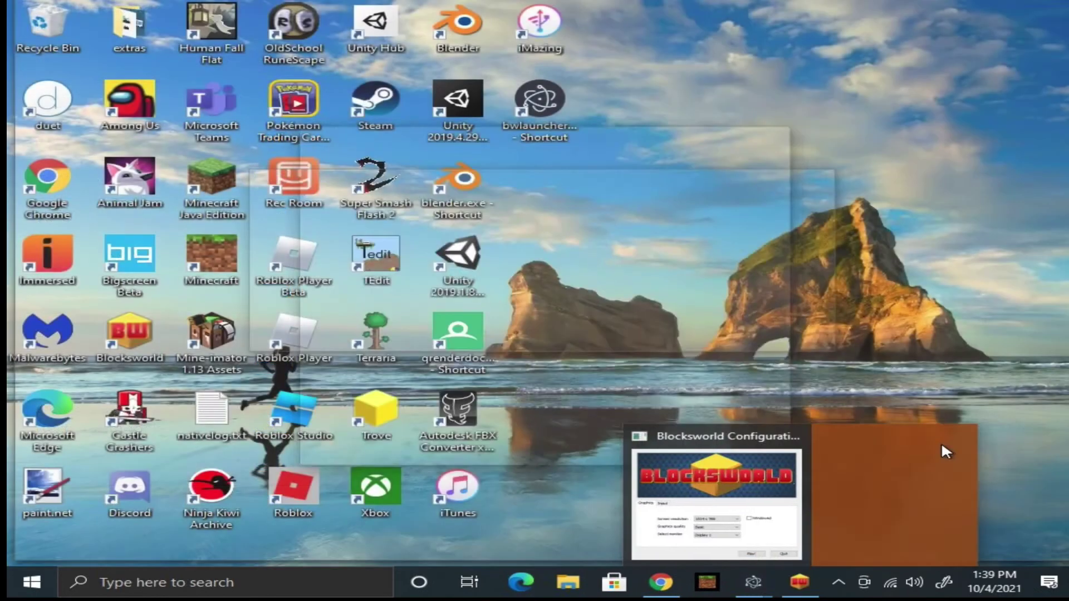
click(947, 440)
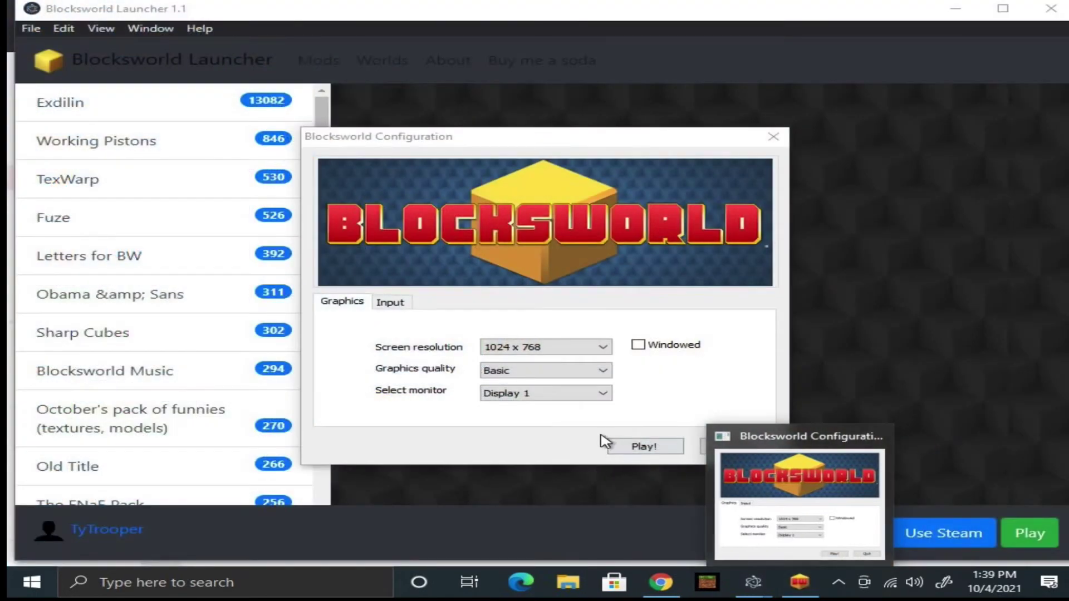
click(618, 449)
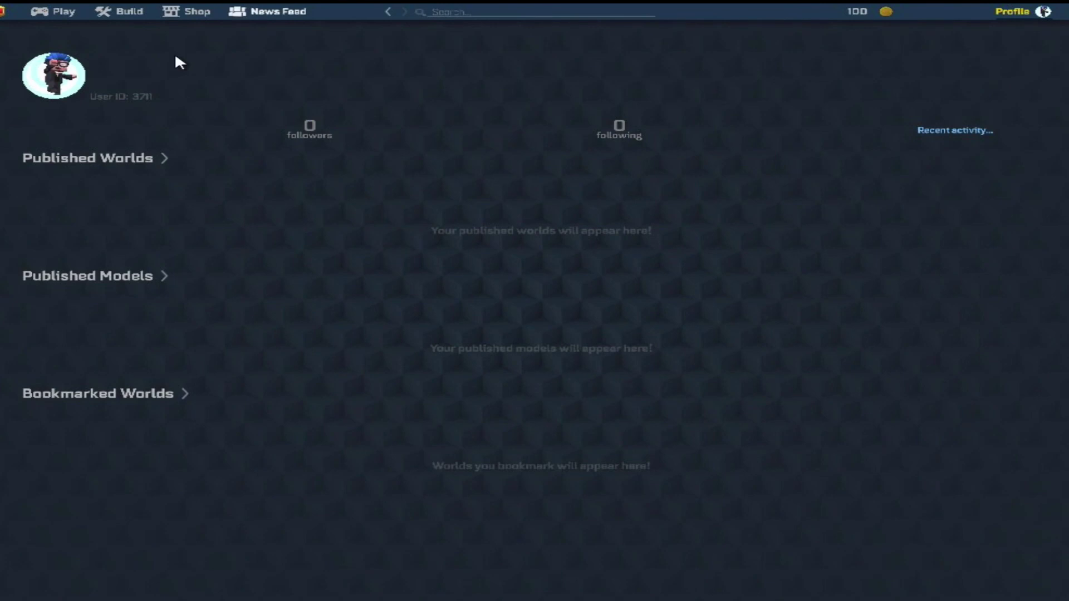
Open the game's Build section from the profile page
click(133, 11)
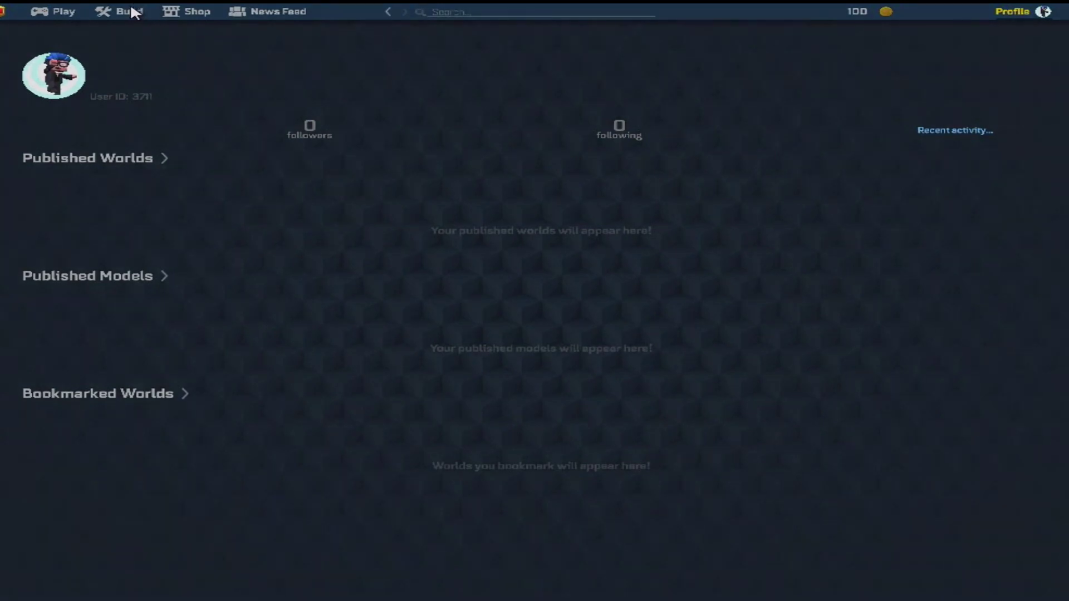